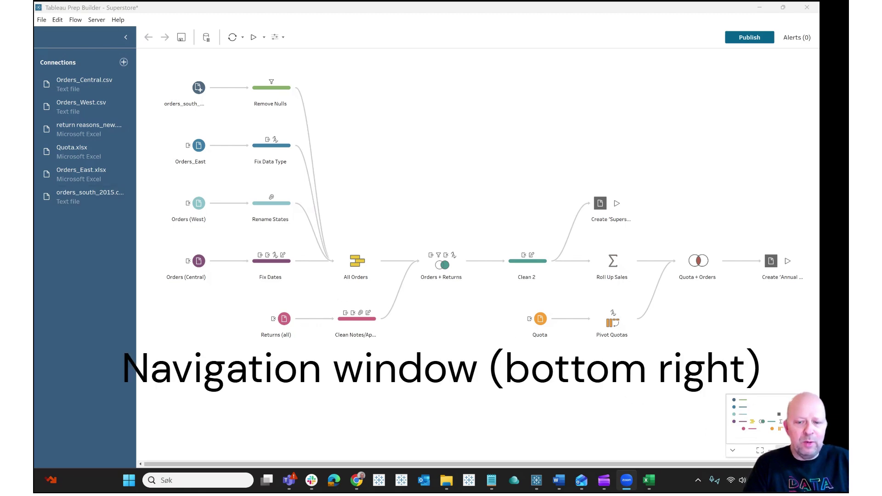
Zoom in on the flow, examine its different parts, and fit the whole flow back into the view.
click(776, 450)
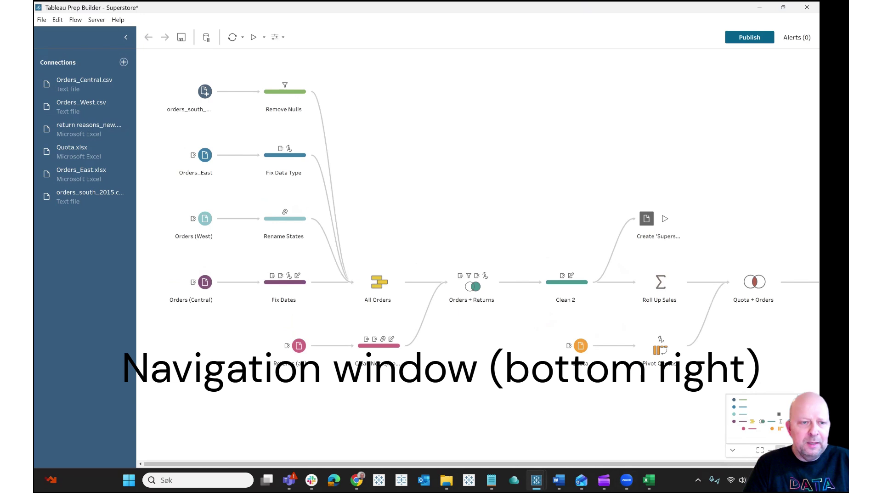
click(778, 450)
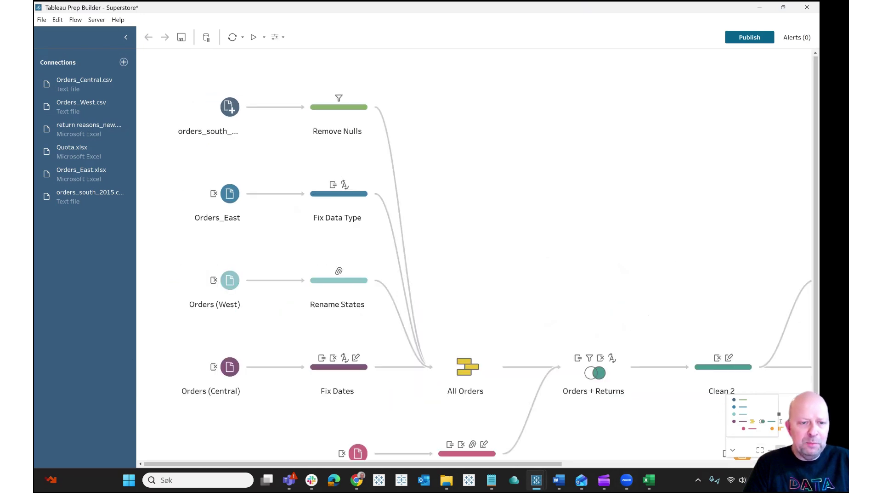
click(778, 450)
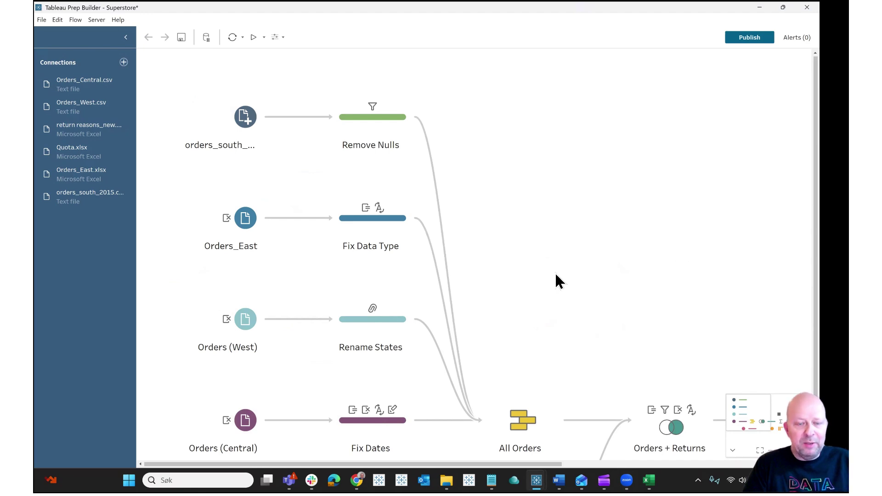
scroll(512, 465, right, 1)
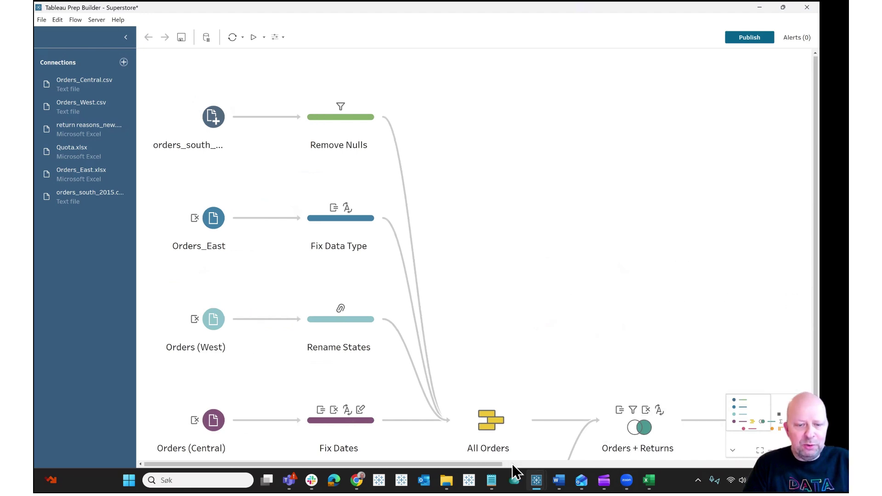
click(513, 465)
drag(515, 466, 224, 467)
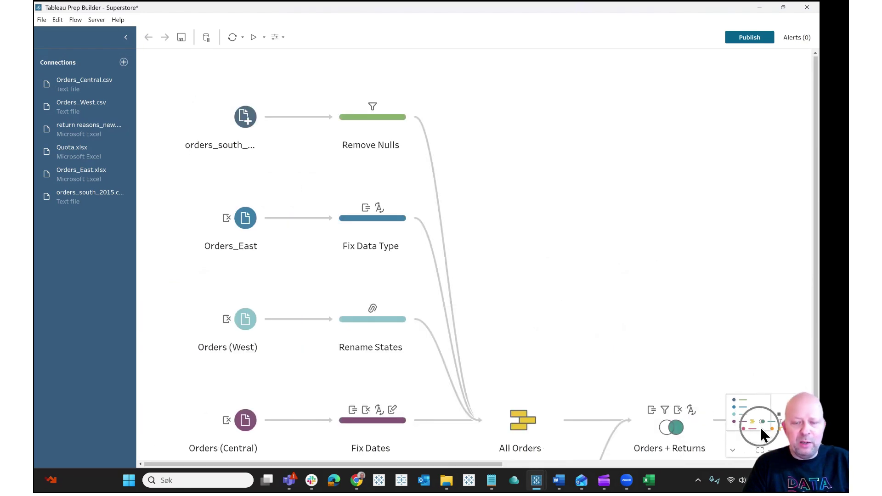
drag(764, 420, 758, 440)
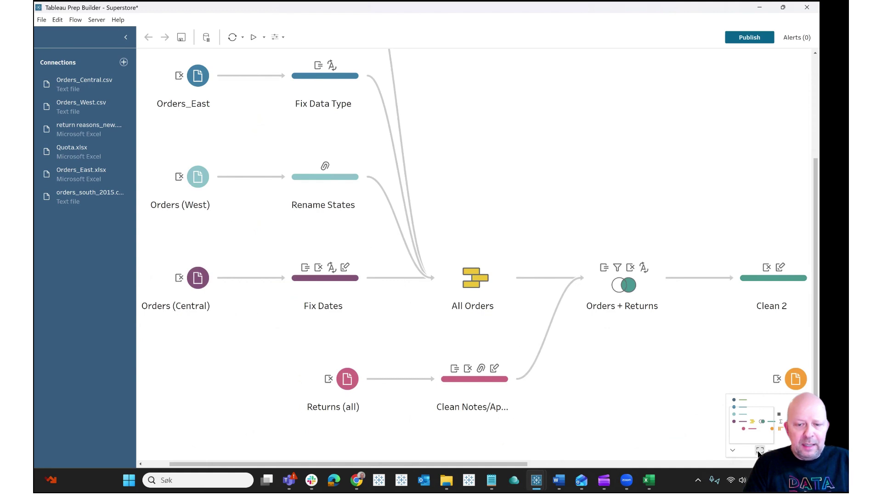
click(760, 450)
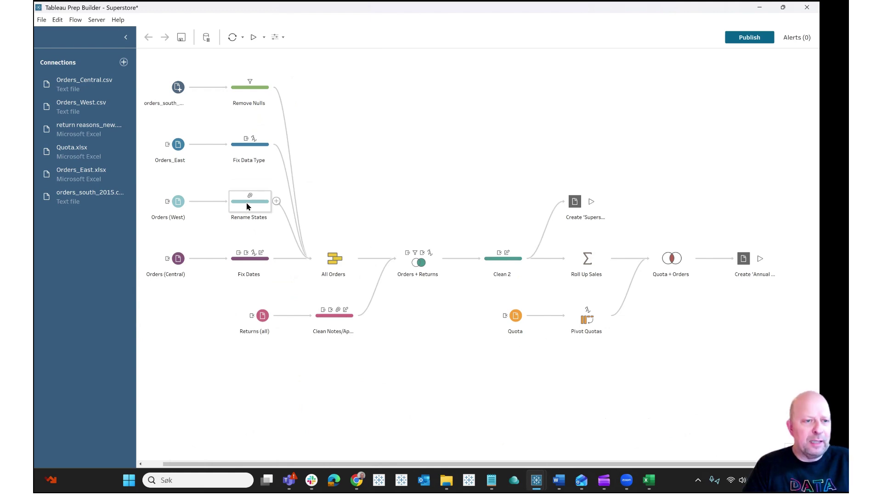
Examine the change annotations on the Remove Nulls, Fix Data Type and Rename States steps.
mouse_move(248, 83)
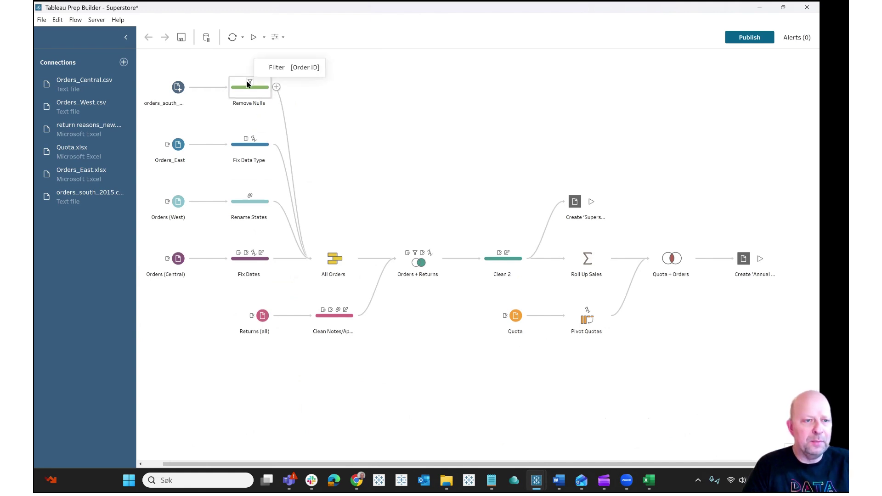
click(249, 83)
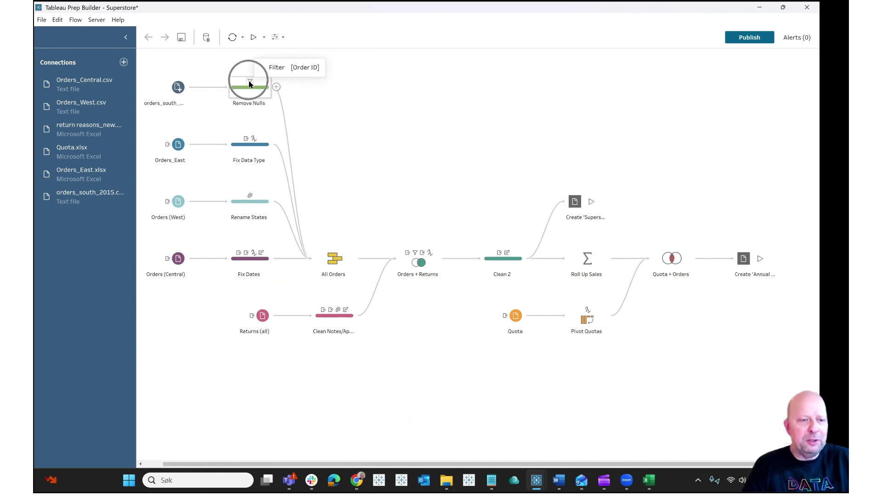
mouse_move(253, 140)
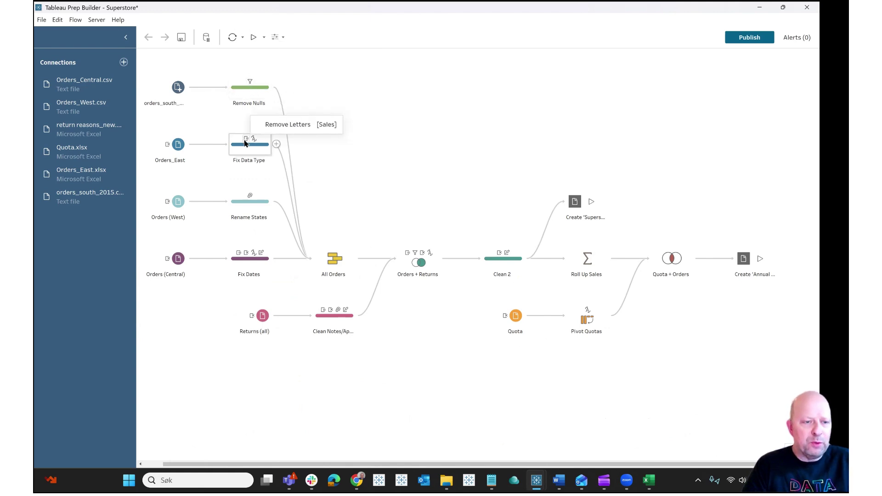
mouse_move(251, 198)
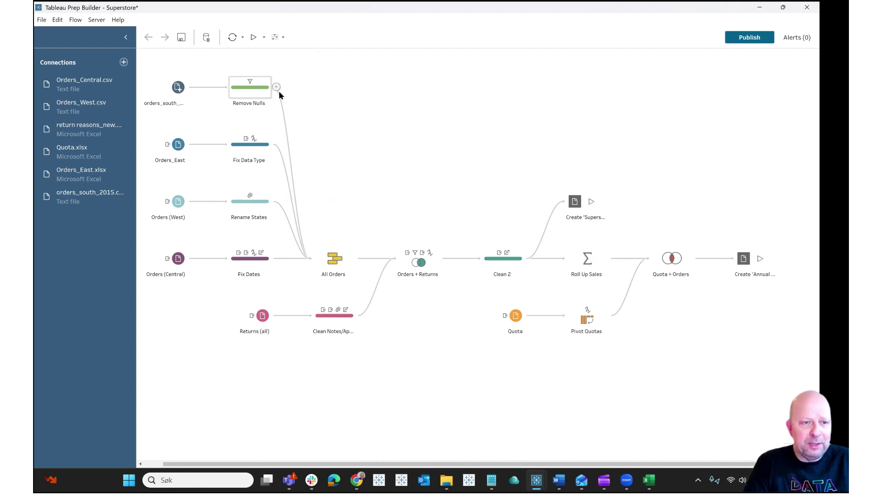
Add a cleaning step branching off Remove Nulls, and remove it from the flow again.
click(277, 88)
click(312, 113)
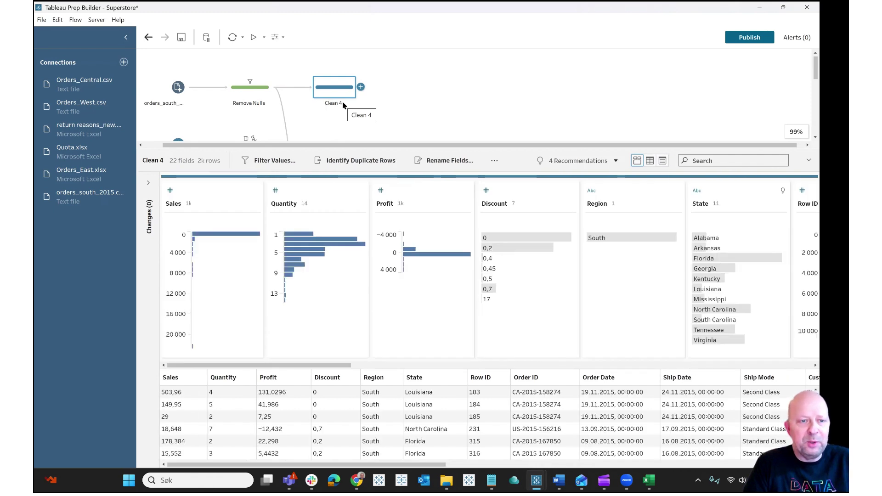
right_click(334, 91)
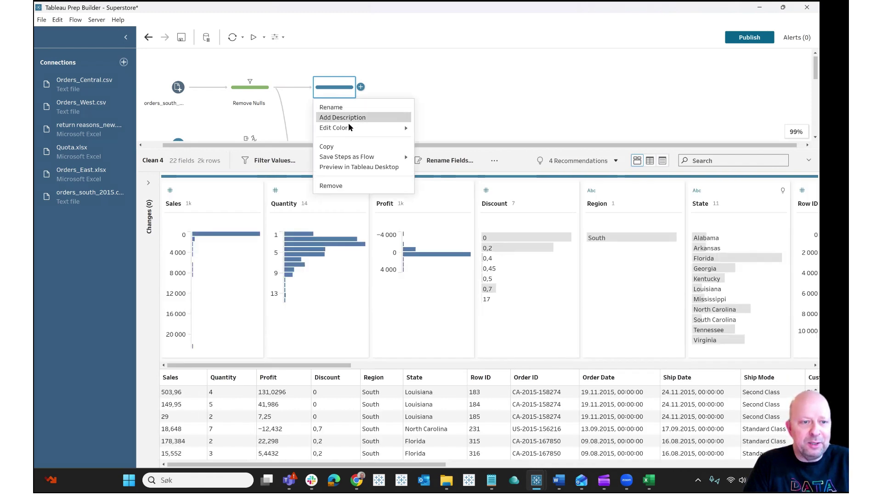
click(344, 185)
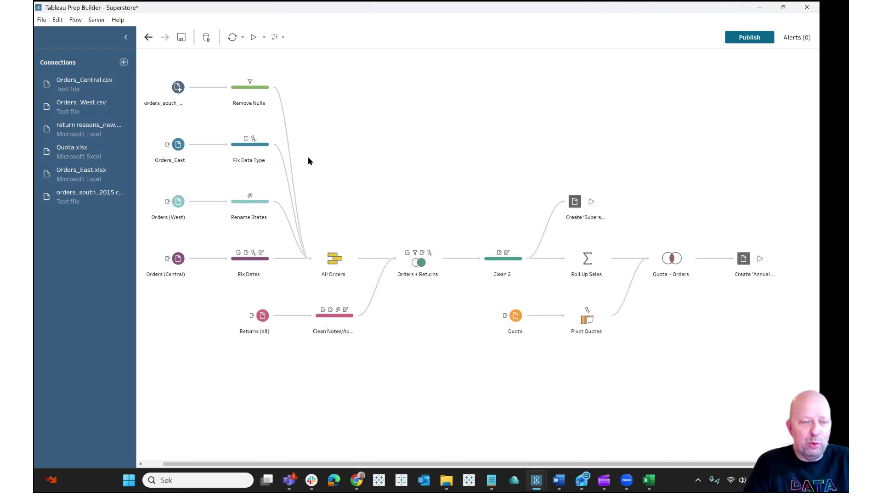
Rename the Fix Dates step as "Fix Dates and a lot more yadi yadi".
double_click(248, 274)
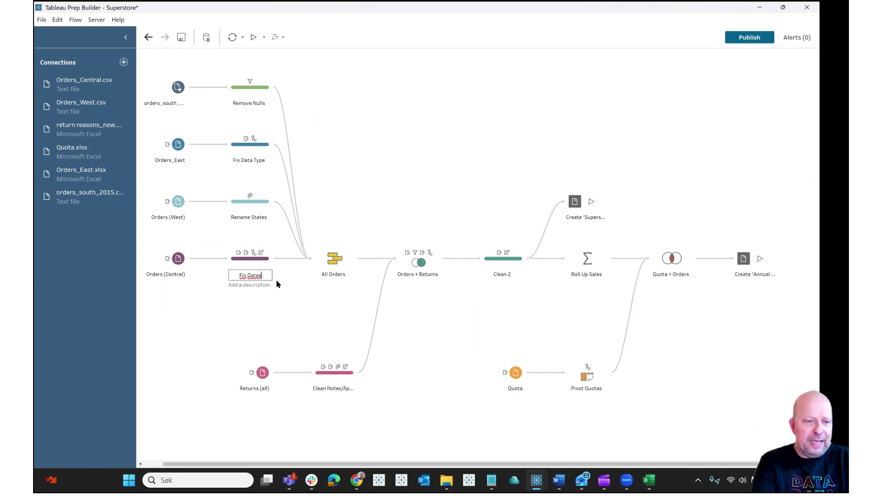
text(and a lot)
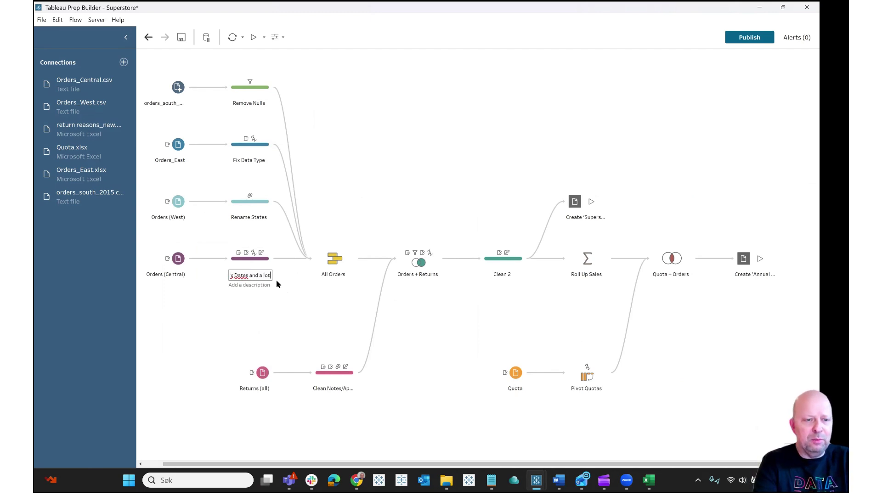
text( more yadi yadi)
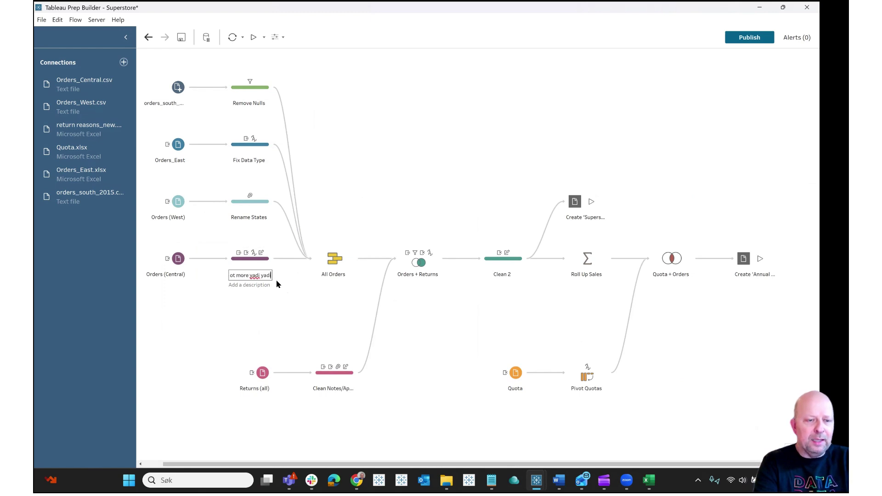
key(Return)
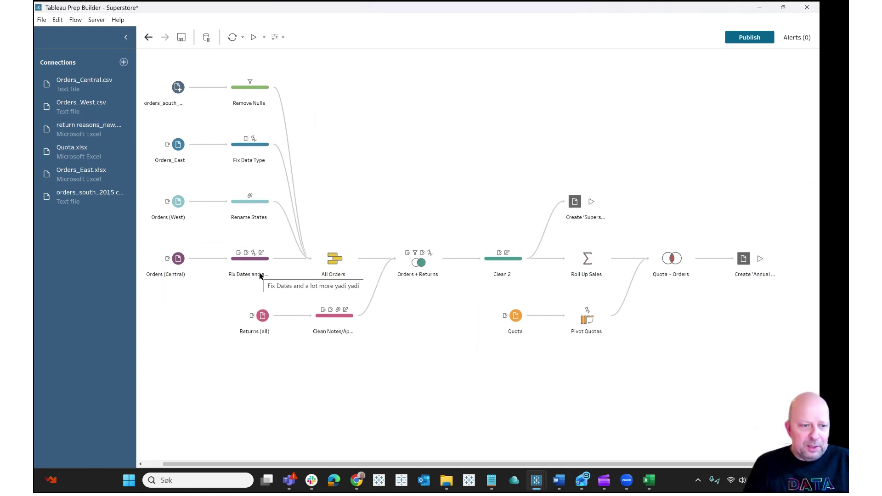
Add the description "THis is doing a lot of changes." to the renamed cleaning step after Orders (Central).
right_click(260, 276)
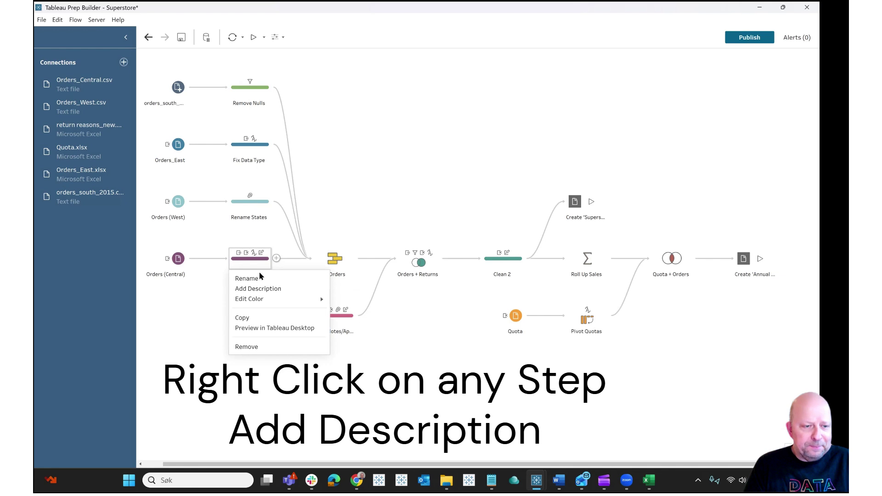
click(256, 292)
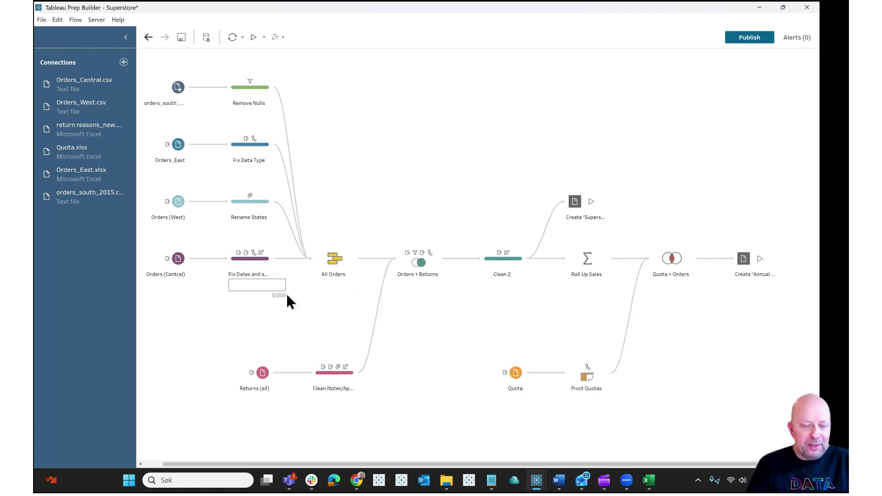
text(THis is d)
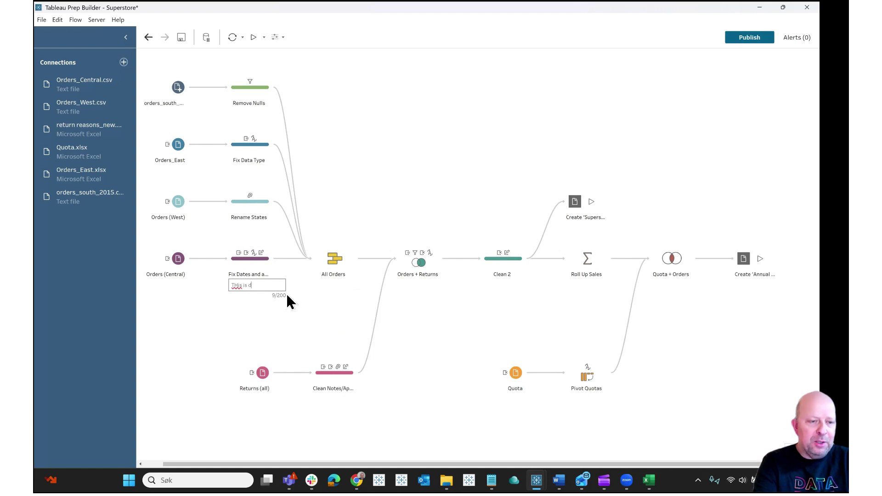
text(oing I )
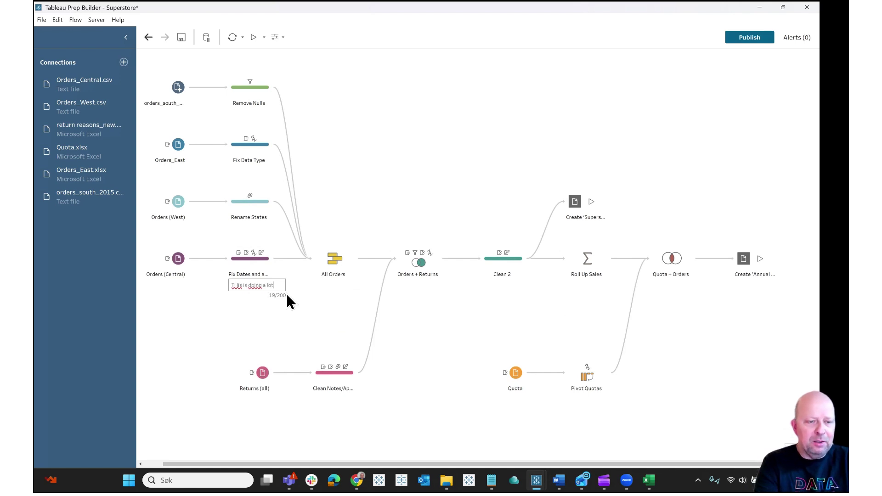
text(lot of change)
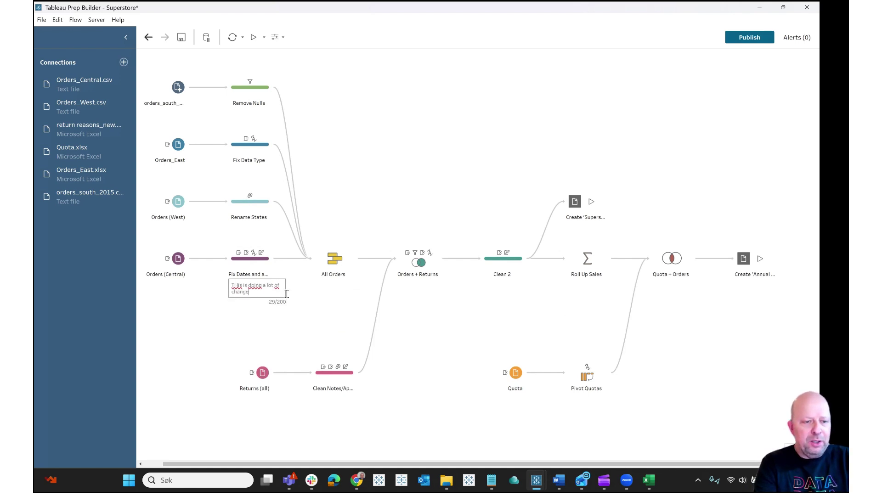
text(s.)
key(Return)
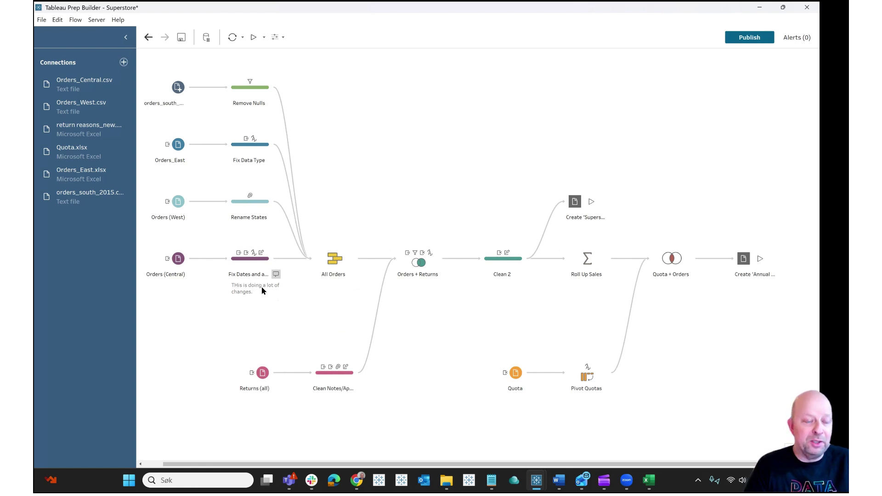
Open the cleaning step after Orders (Central) and review its Region calculated field and Order Date type change.
click(248, 255)
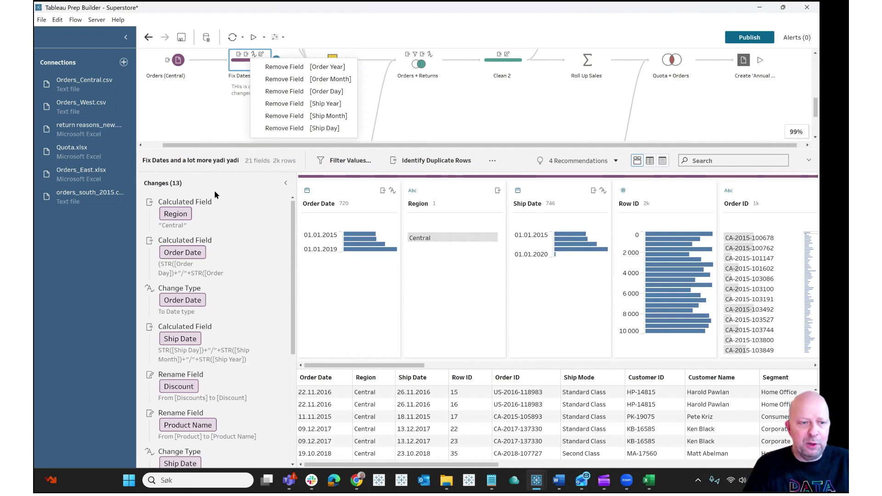
click(175, 214)
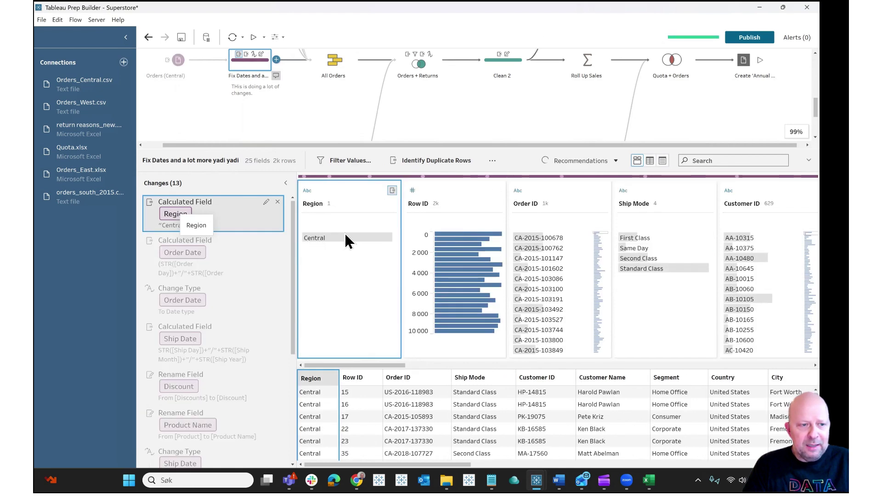
mouse_move(345, 236)
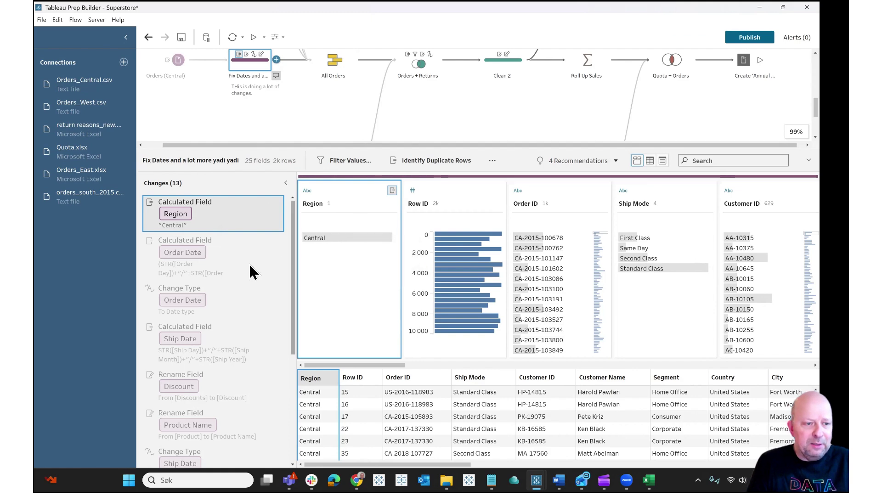
click(210, 307)
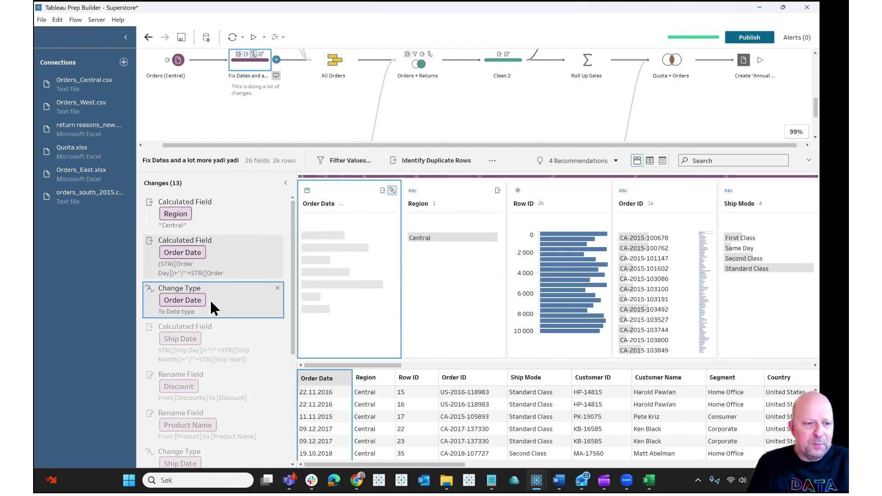
mouse_move(374, 239)
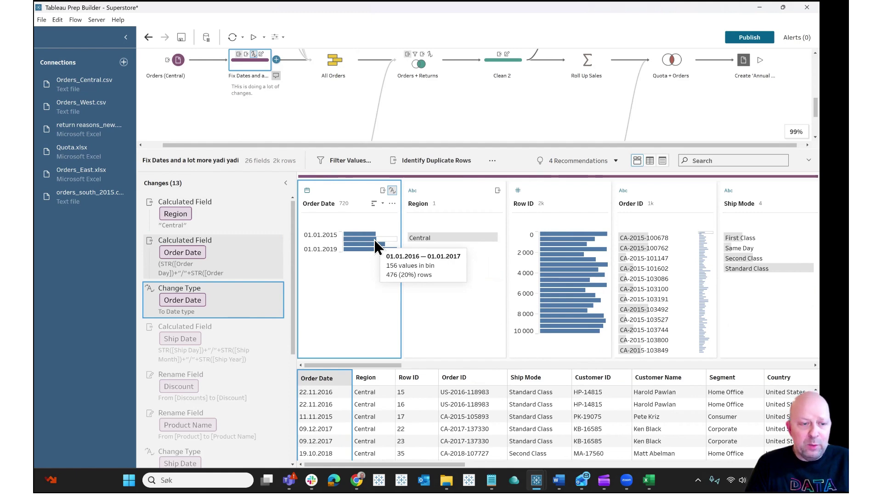
Open the Ship Date calculated field for editing and change its field name to Ship Date1.
click(211, 354)
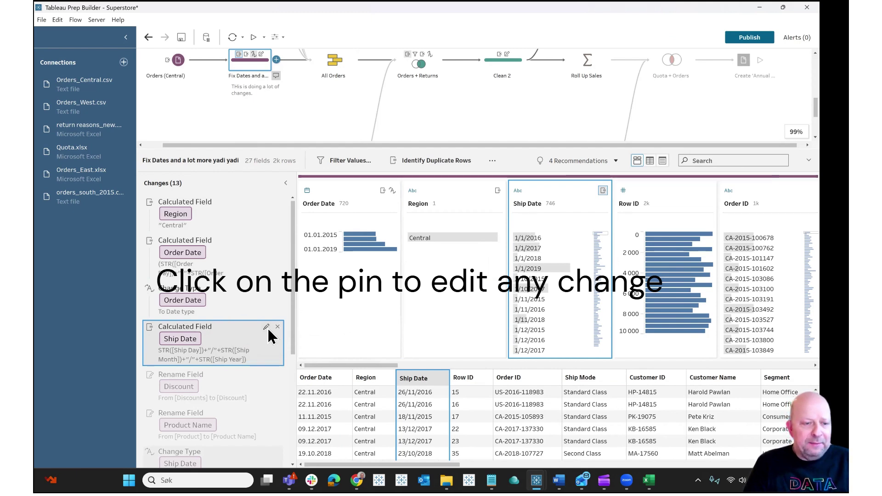
click(266, 327)
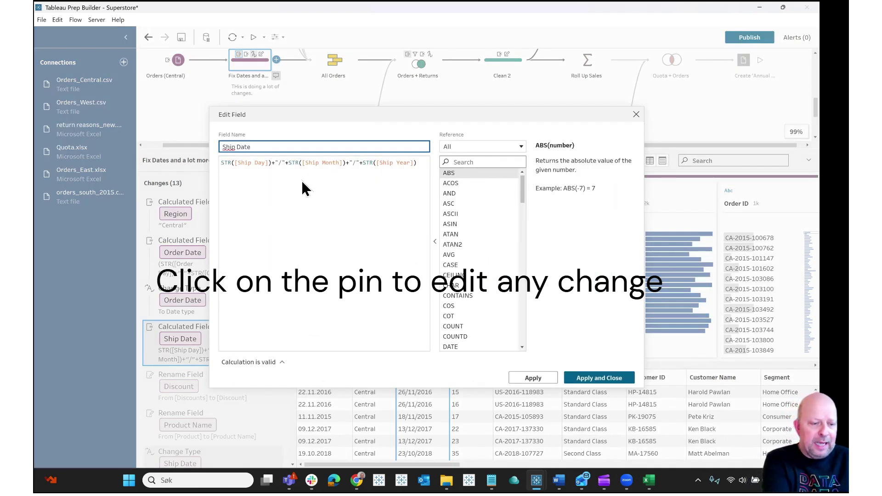
text(1)
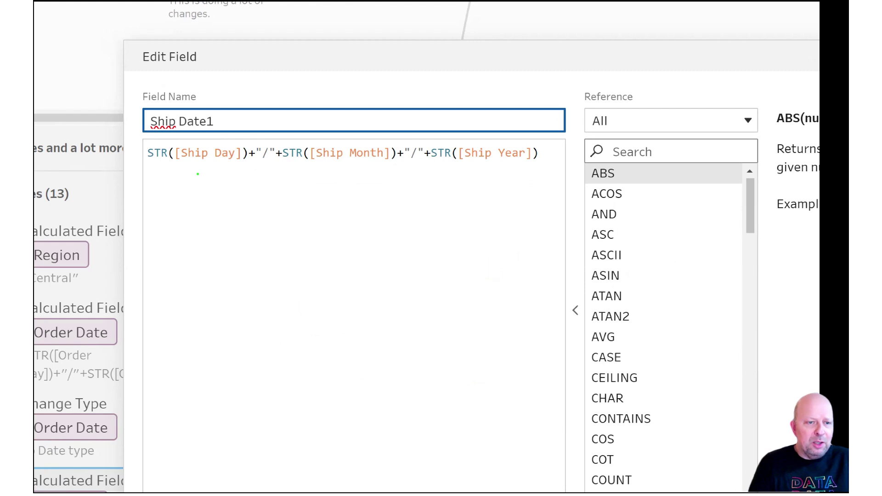
mouse_move(80, 176)
mouse_down()
mouse_move(495, 180)
mouse_move(536, 172)
mouse_up()
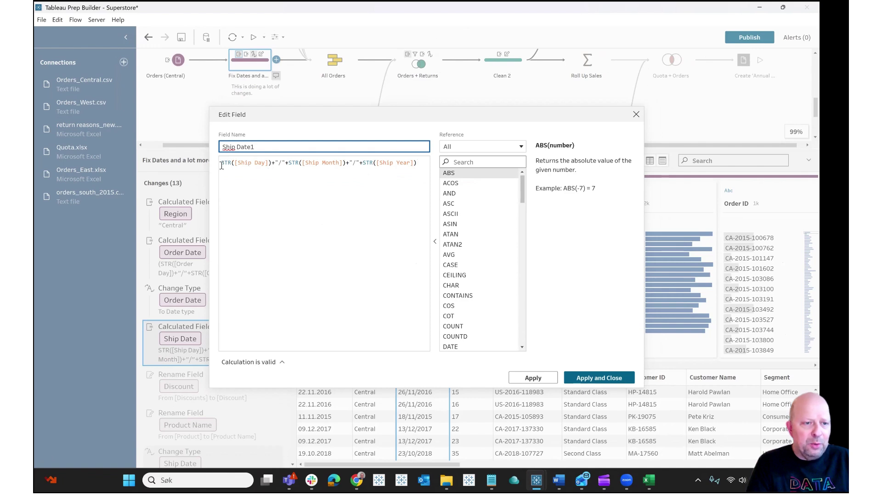
Add the comment line "// This is good" above the Ship Date1 formula and apply the edited calculation.
click(222, 163)
key(Return)
text(//)
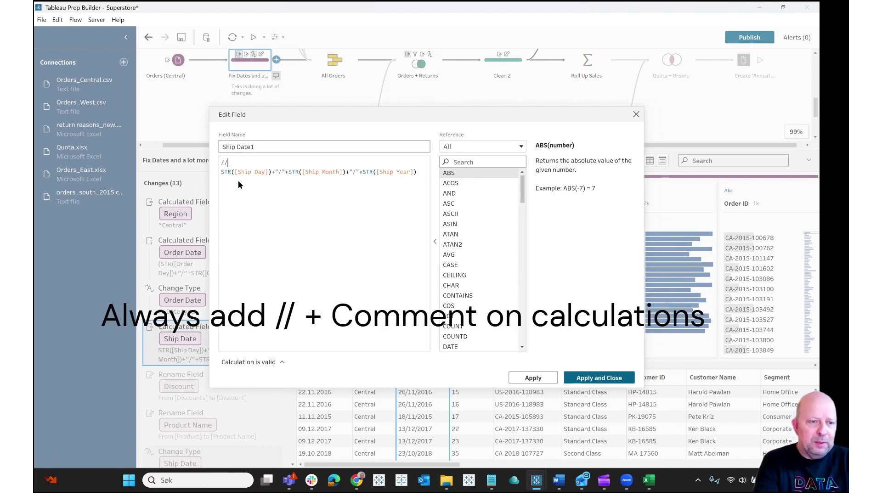
text( This i)
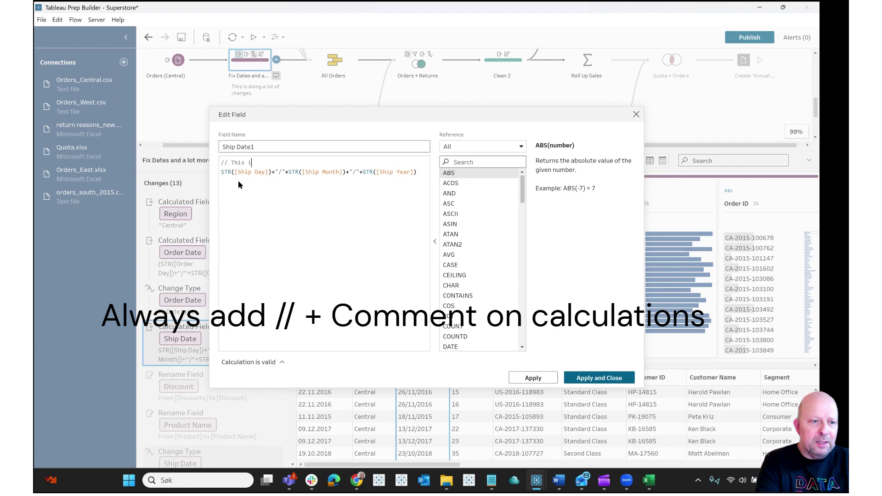
text(s good)
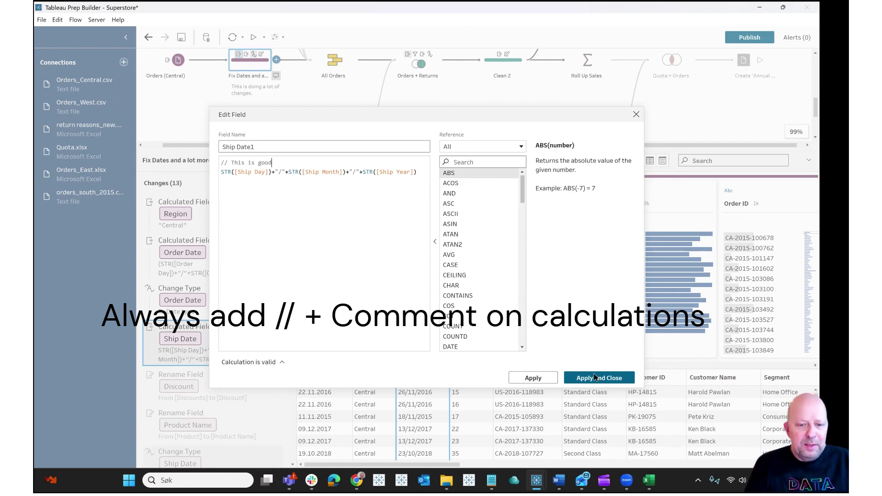
click(608, 382)
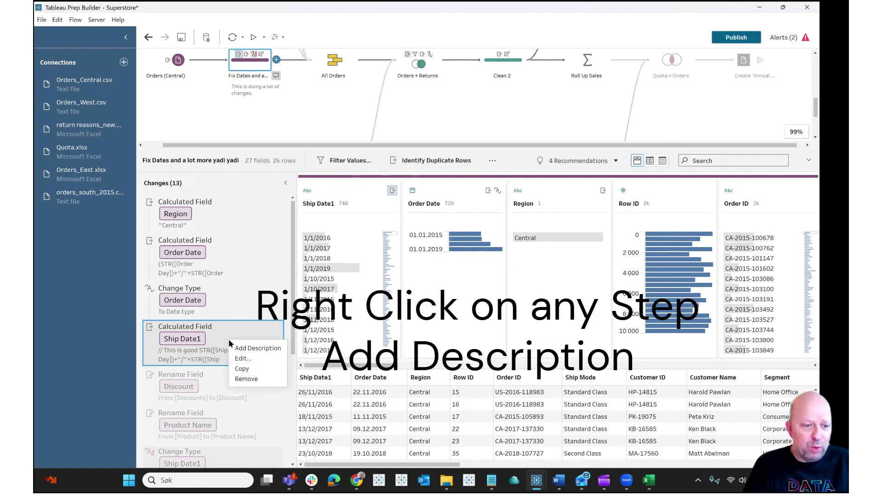
Add the description "We are calculating a new Ship date to be used somewhere" to the Ship Date1 calculated field change.
click(249, 348)
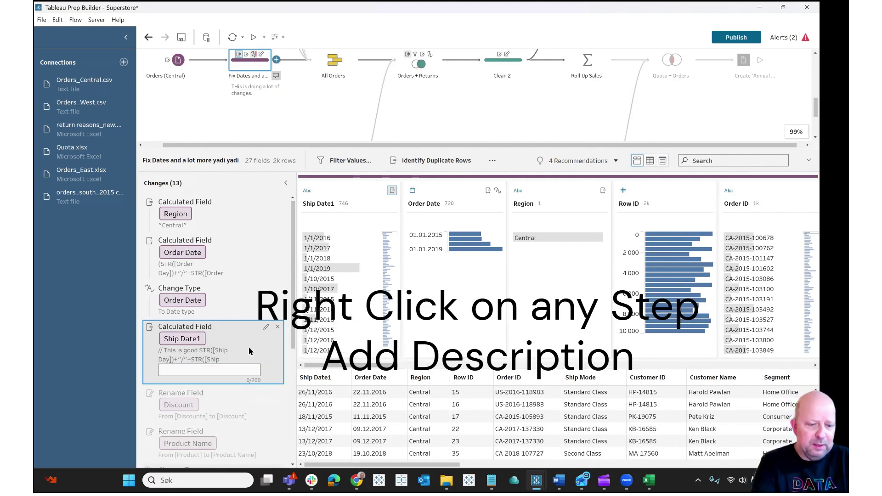
text(We are )
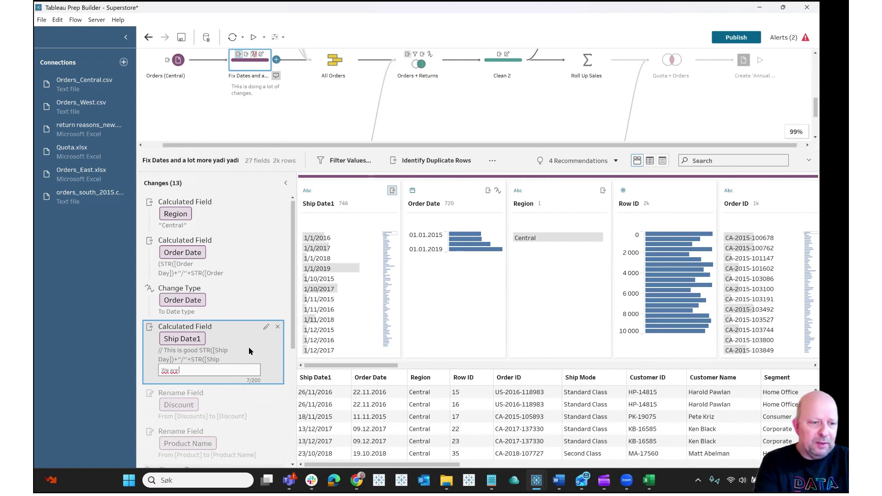
text(calculatio)
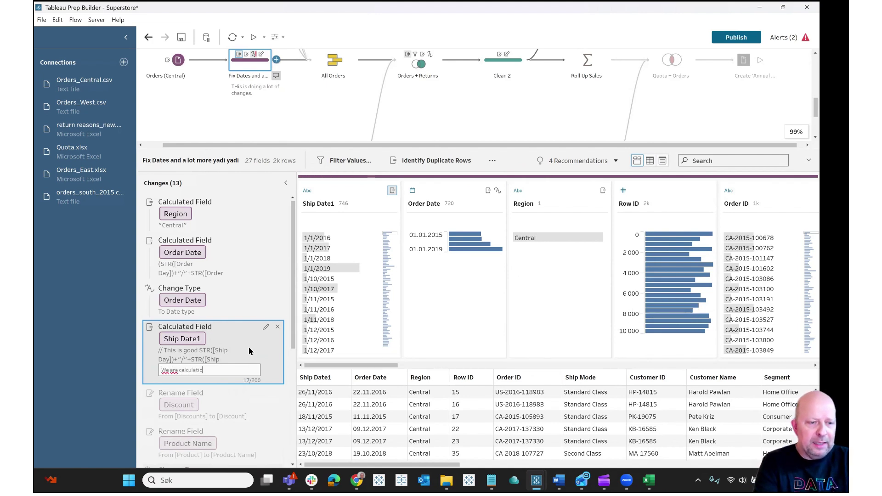
key(BackSpace)
text(ng a new S)
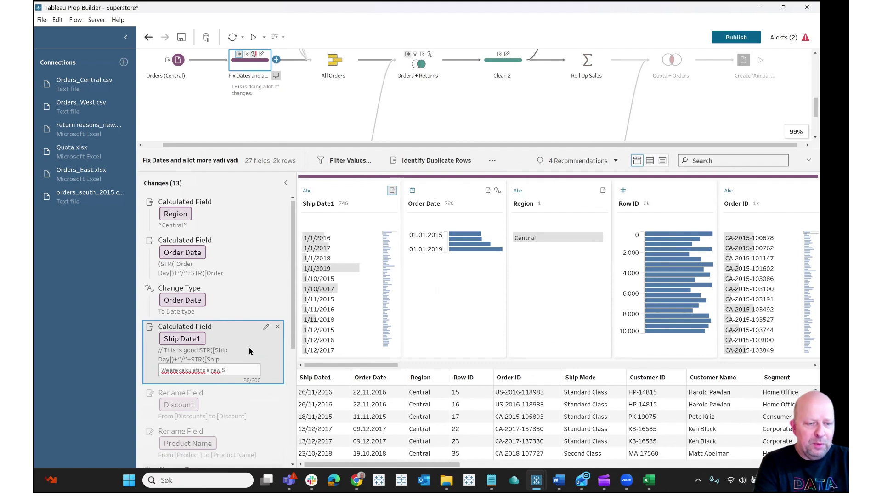
text(hip date to)
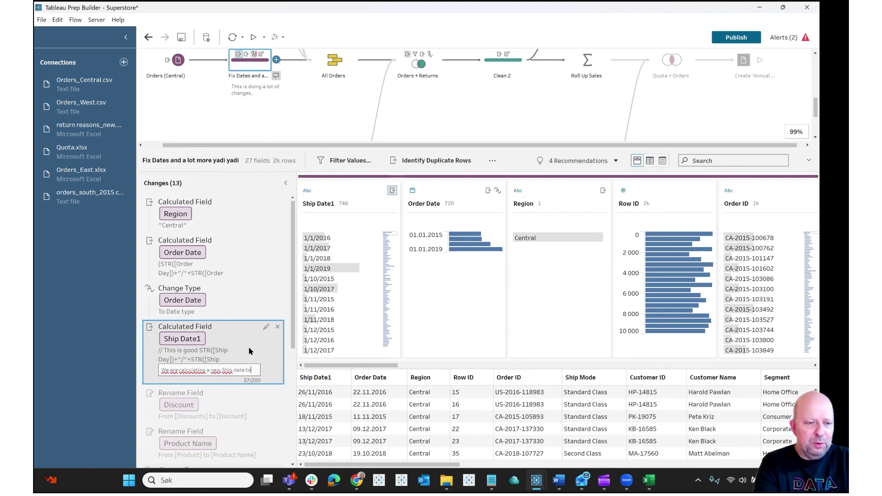
text( be used some)
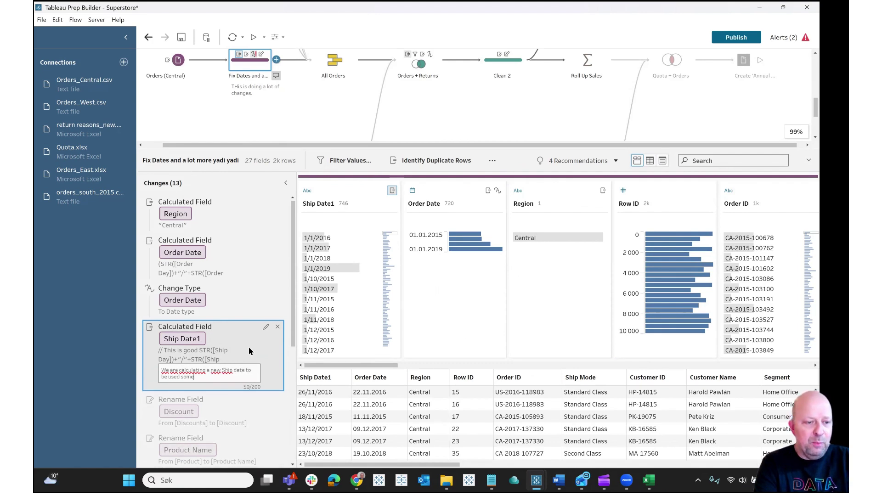
text(where)
key(Return)
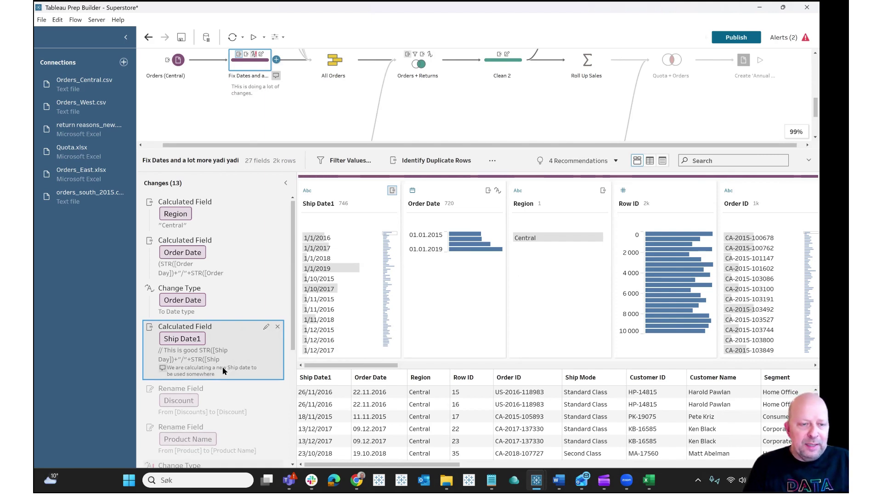
Reorder the changes so the Order Month removal directly follows the Ship Date1 calculation and the Order Date type change precedes its calculated field.
scroll(224, 378, down, 5)
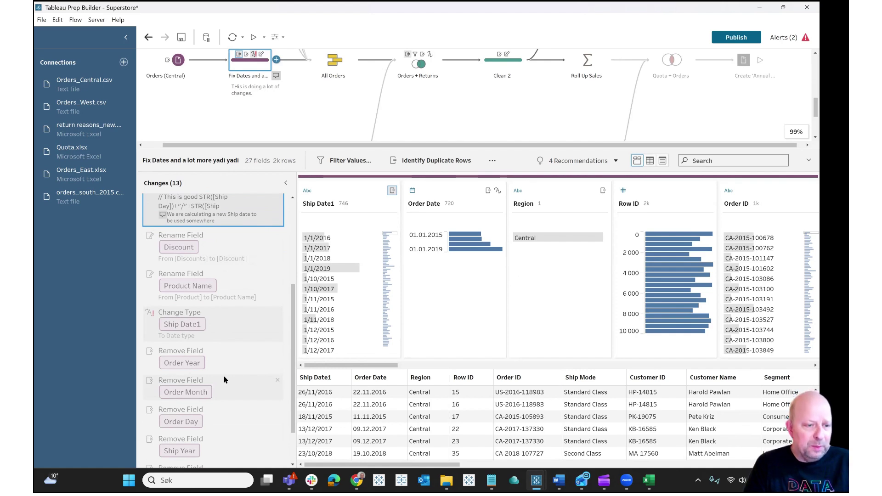
click(211, 360)
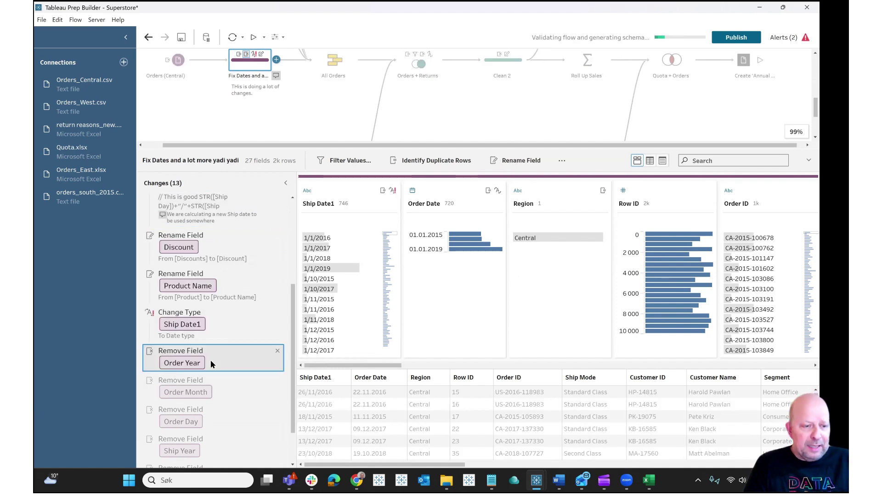
click(213, 390)
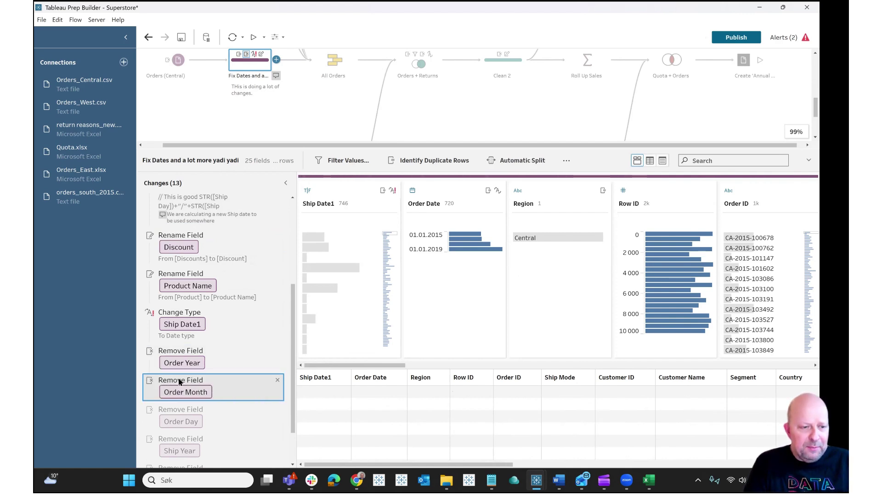
drag(182, 384, 189, 229)
scroll(223, 335, up, 1)
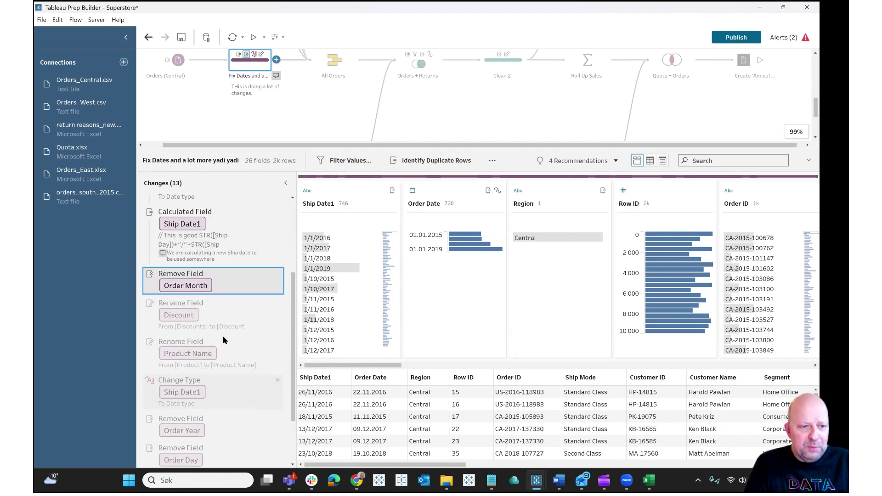
scroll(223, 336, up, 3)
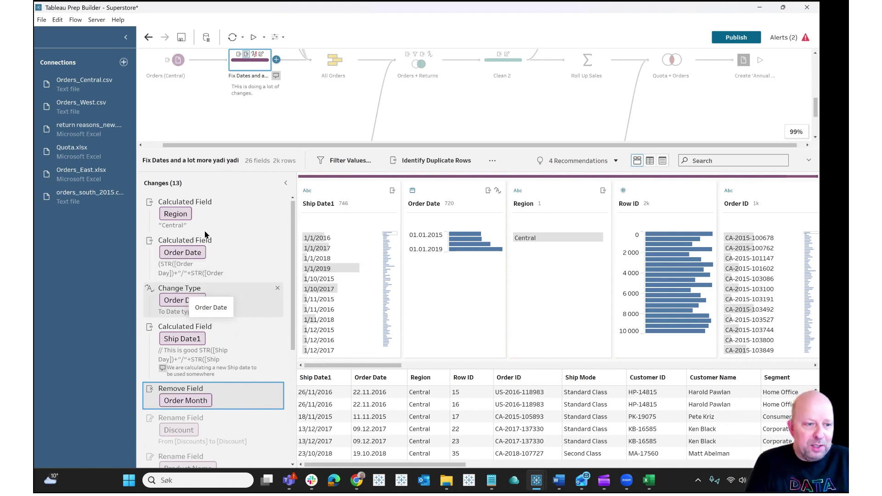
mouse_move(205, 234)
mouse_down()
mouse_move(211, 207)
mouse_move(199, 230)
mouse_up()
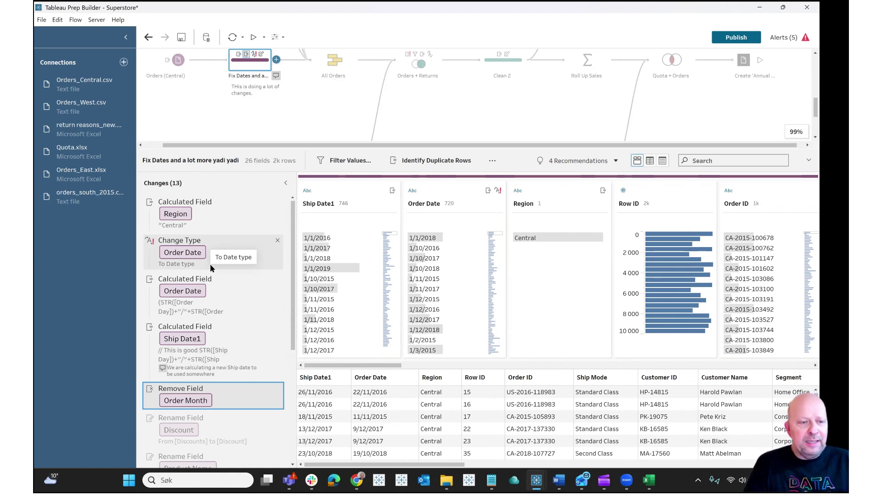
Open the Ship Date1 calculation, review its comment and formula, and close it without changes.
click(217, 350)
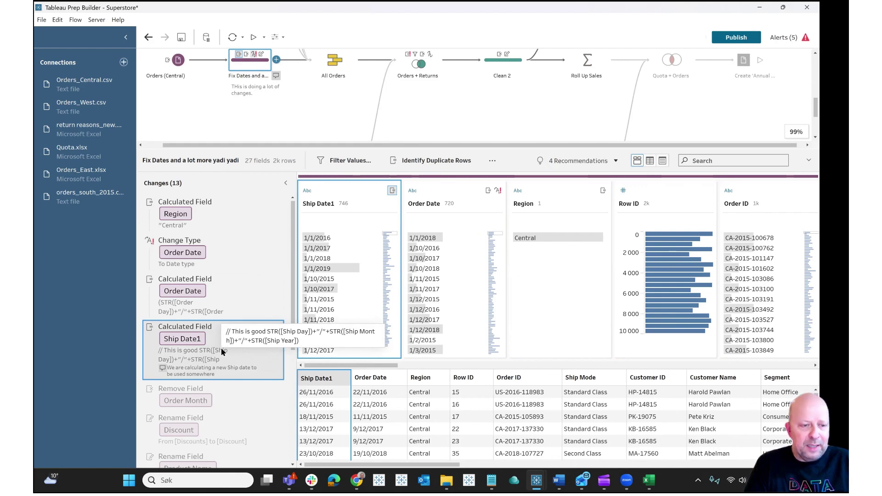
click(266, 327)
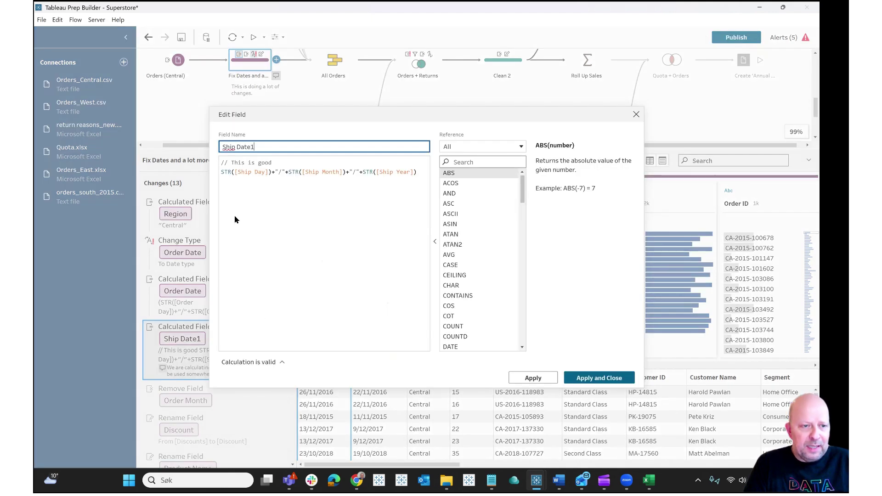
click(635, 114)
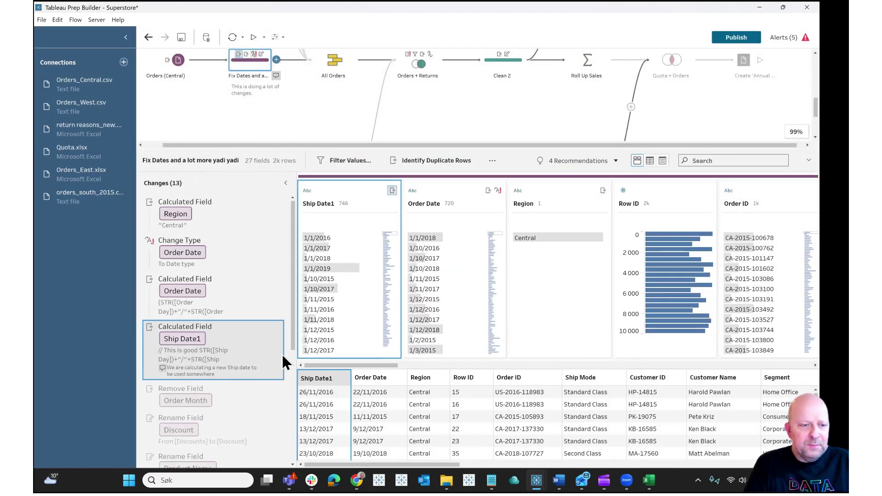
Copy the Ship Date1 calculated field change and paste it into the Fix Data Type step after Orders_East.
right_click(228, 334)
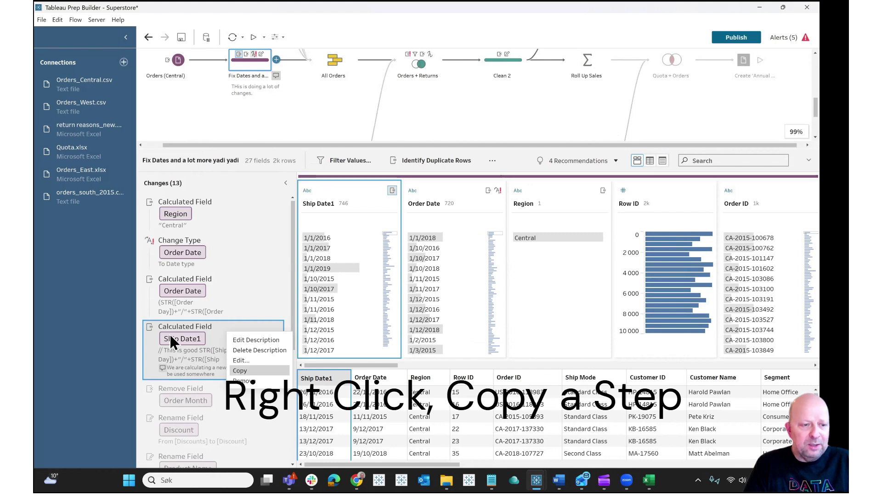
click(240, 371)
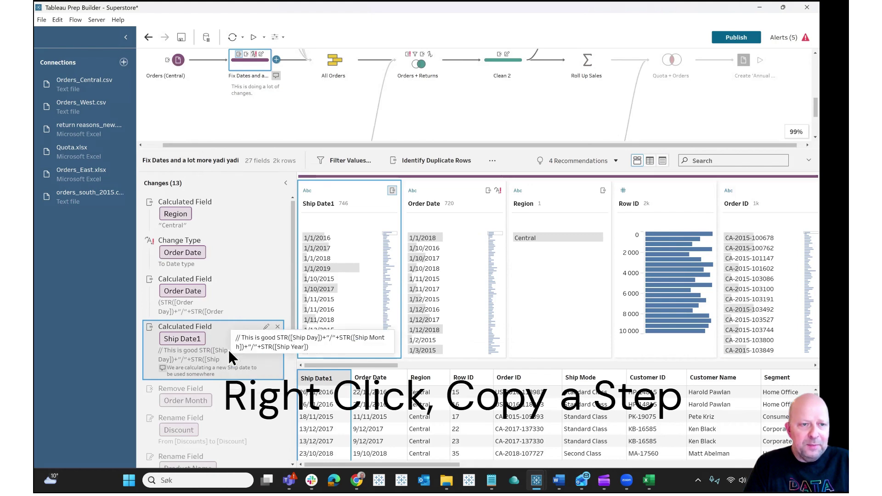
click(332, 124)
click(243, 146)
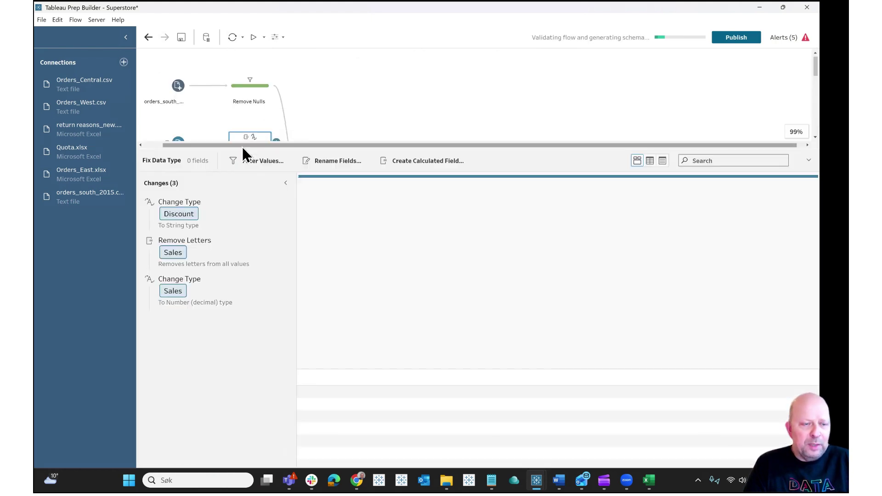
right_click(223, 364)
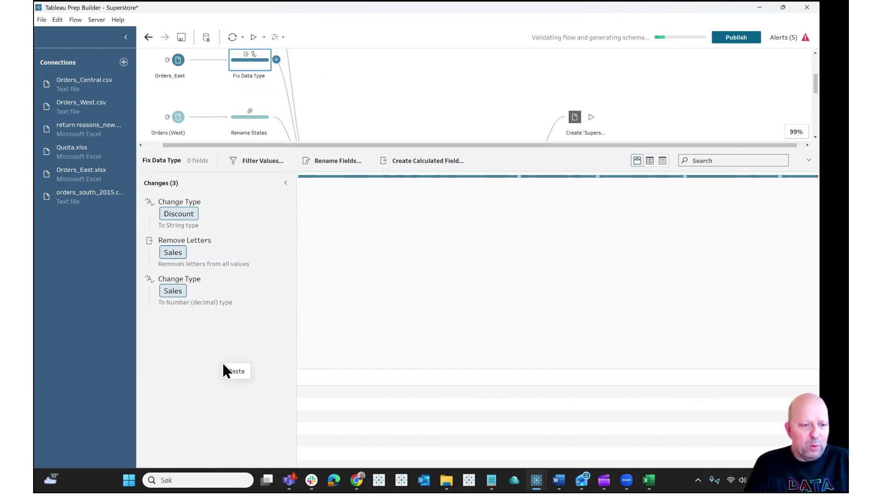
click(233, 371)
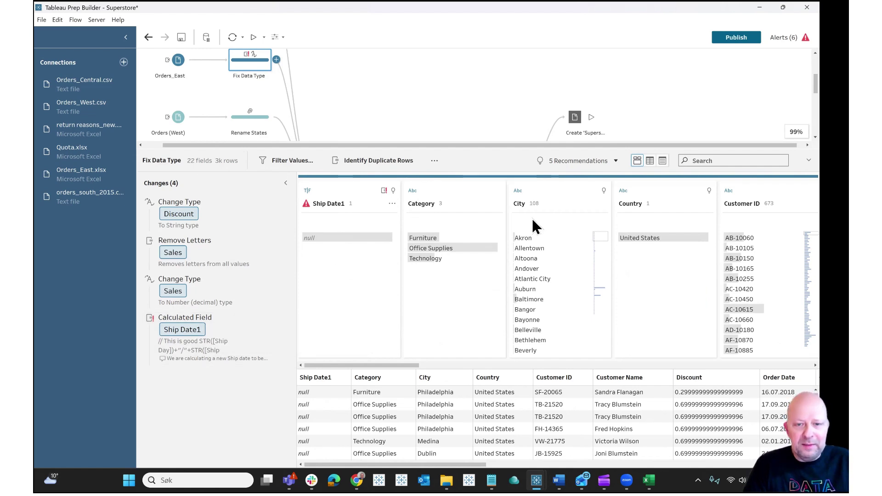
Rename the Ship Date field in Fix Data Type to Ship Day and move that rename above the Ship Date1 calculated field.
drag(409, 365, 781, 354)
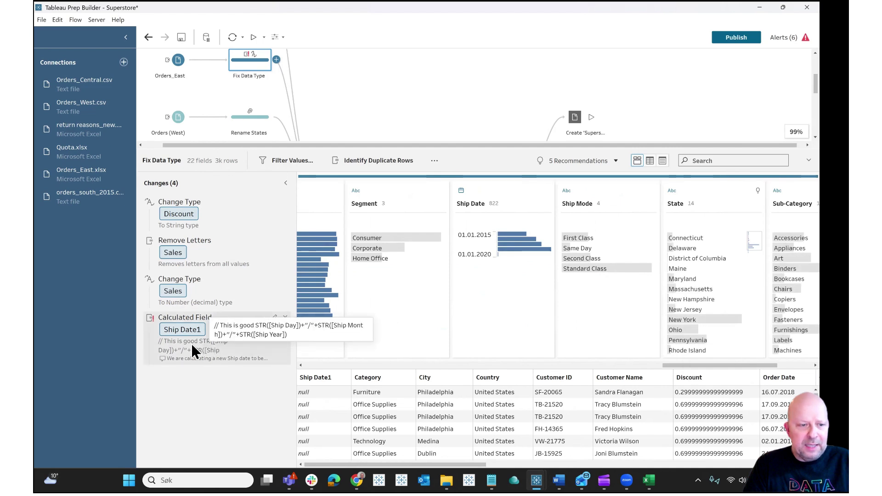
right_click(472, 203)
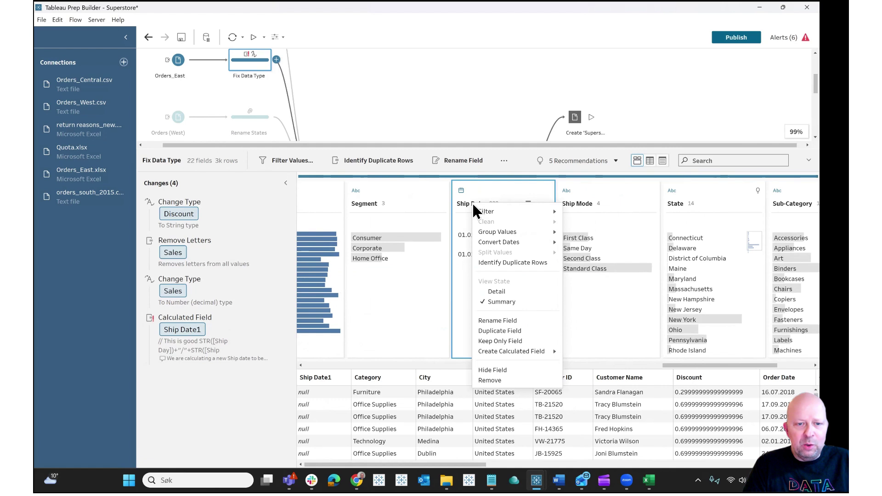
click(502, 323)
key(End)
key(ctrl+shift+Left)
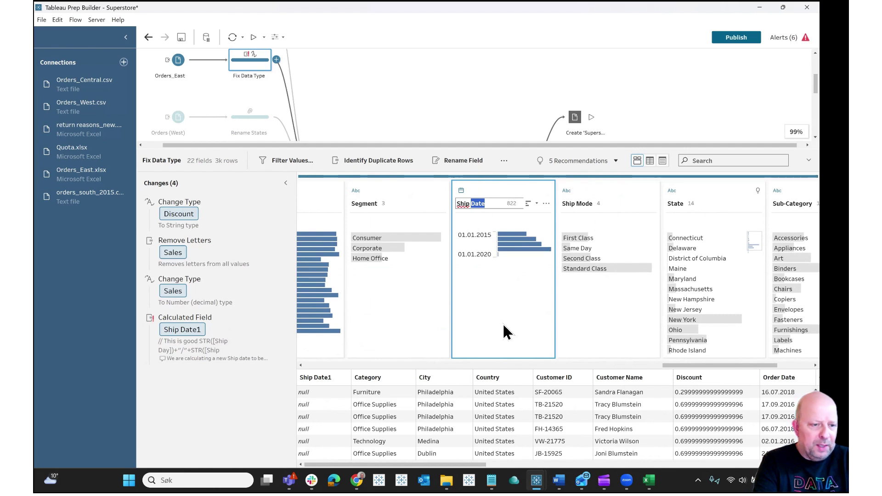
text(Day)
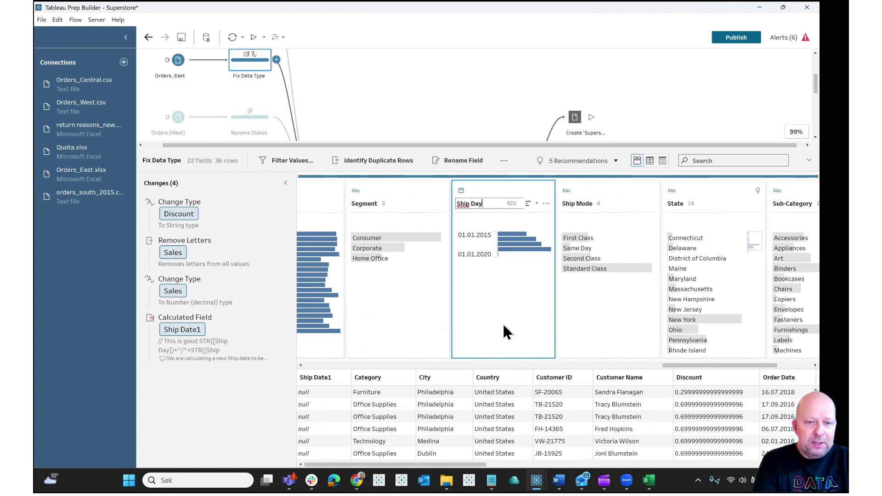
key(Return)
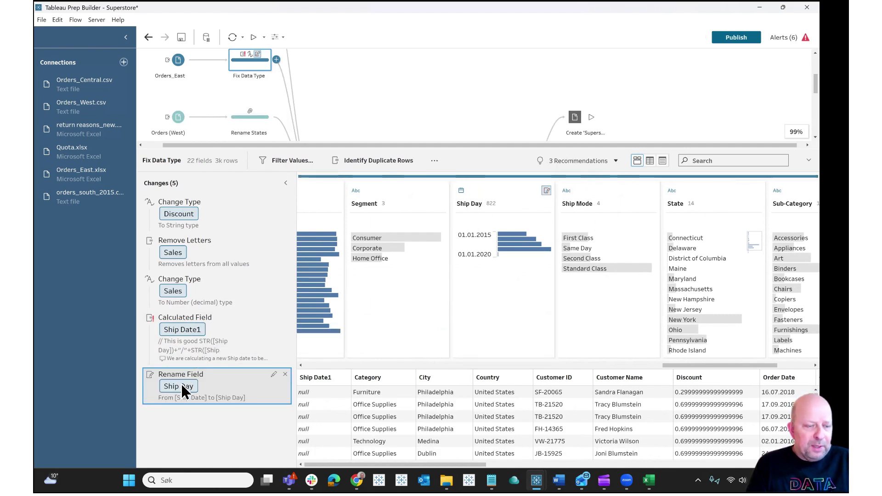
drag(181, 383, 184, 309)
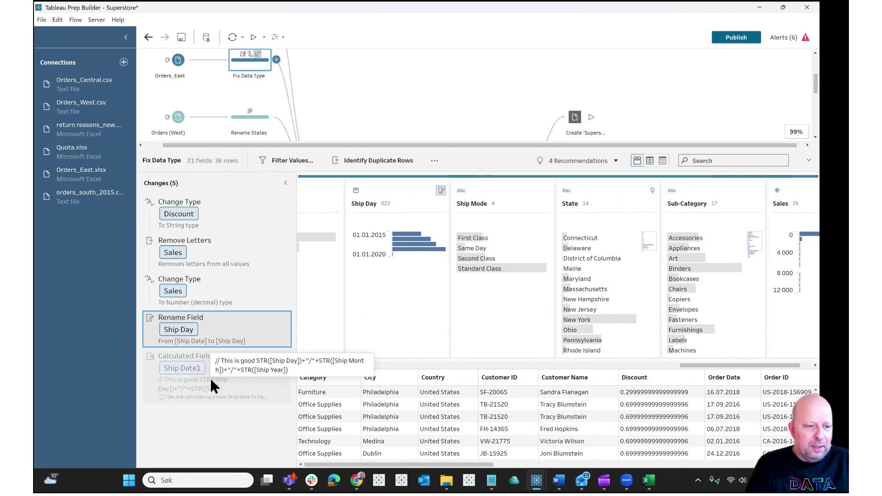
Examine the field references in the pasted Ship Date1 formula of Fix Data Type and close it without changes.
click(211, 380)
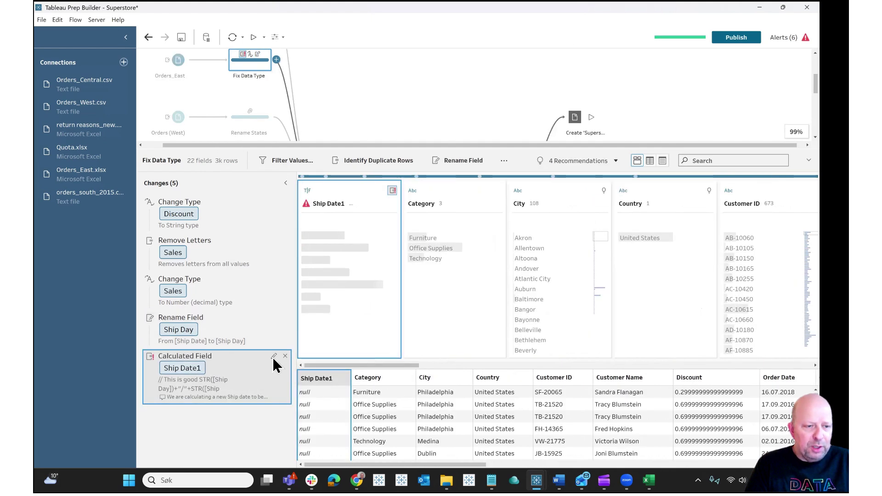
click(274, 357)
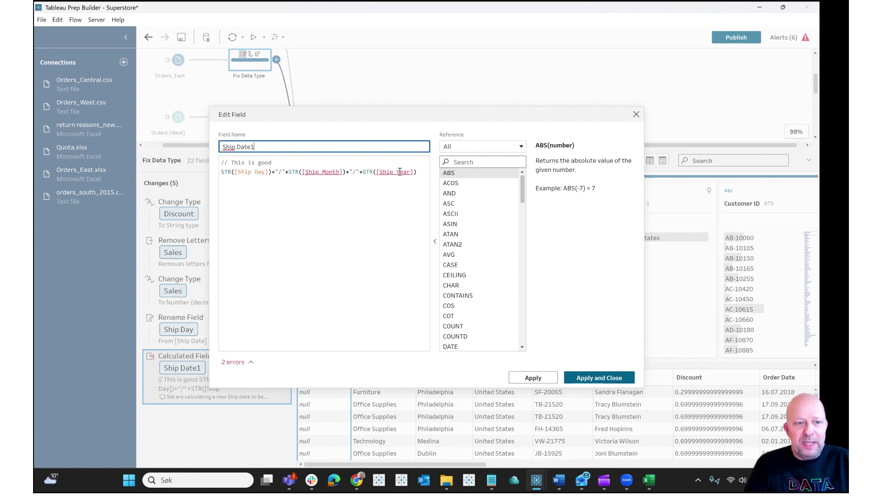
click(636, 114)
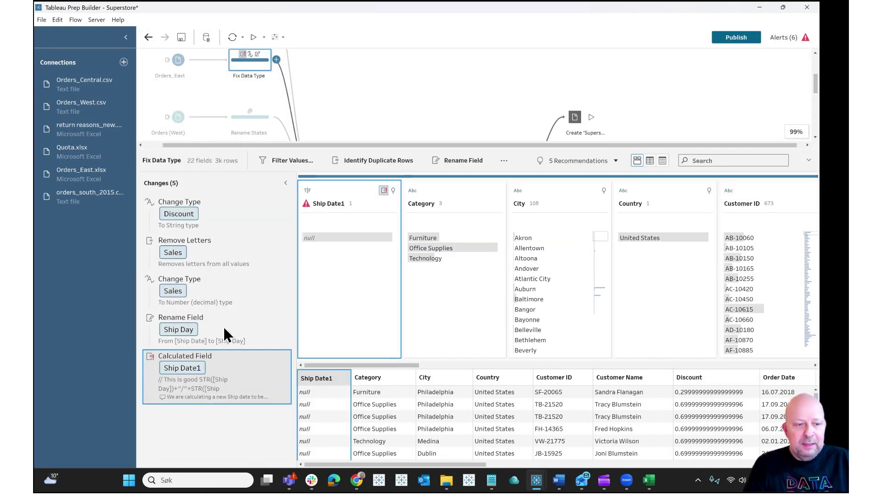